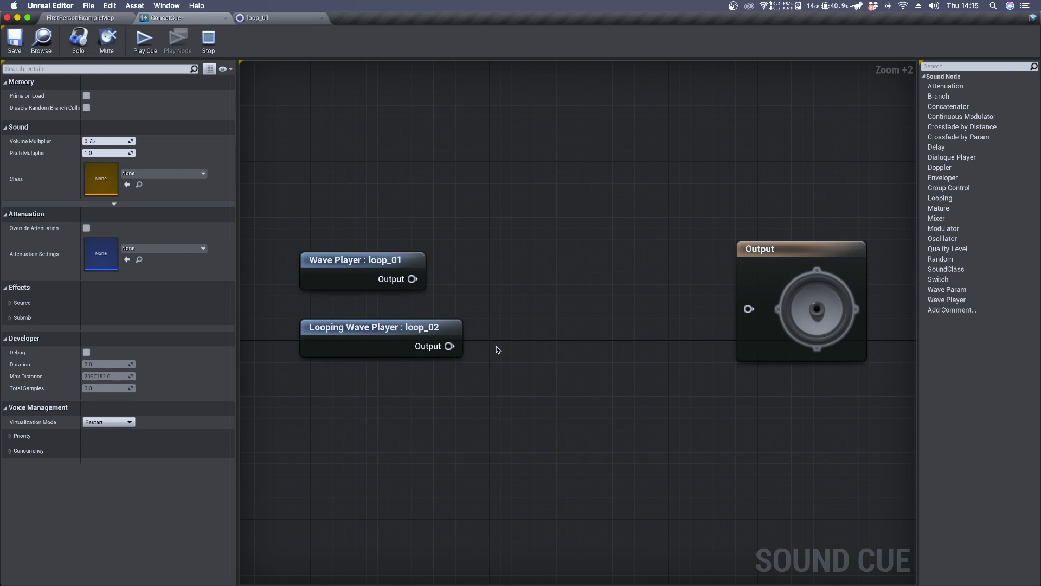
Chain loop_01 into loop_02 through a new Concatenator feeding Output, then preview and stop the cue
drag(412, 279, 528, 296)
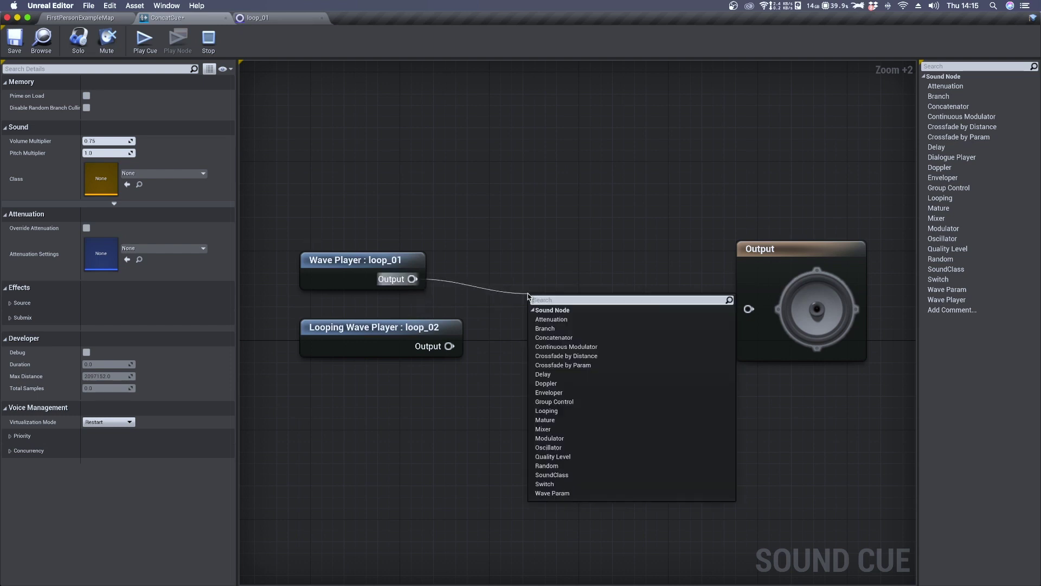
text(con)
key(Return)
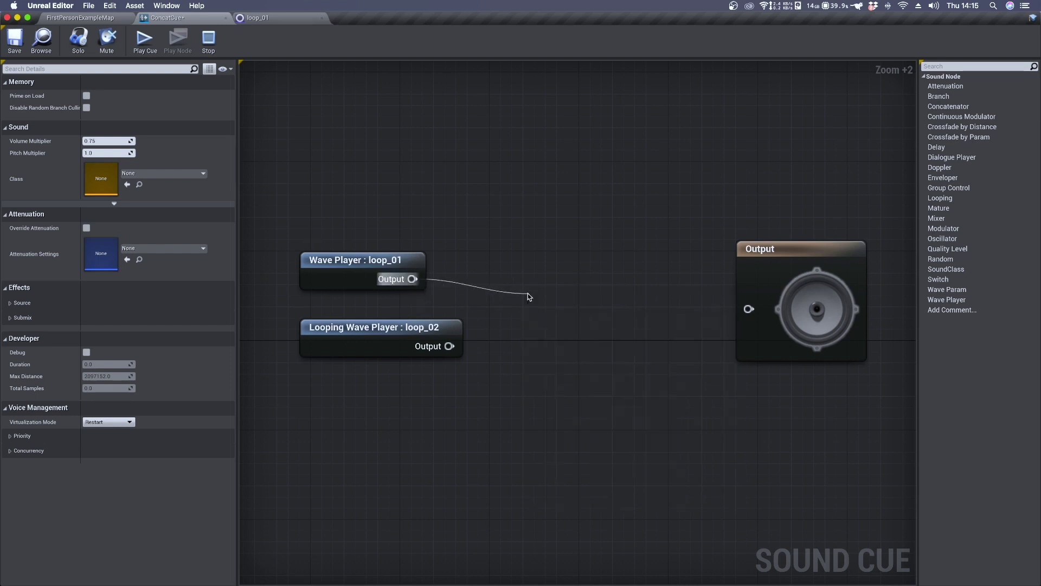
drag(449, 346, 755, 312)
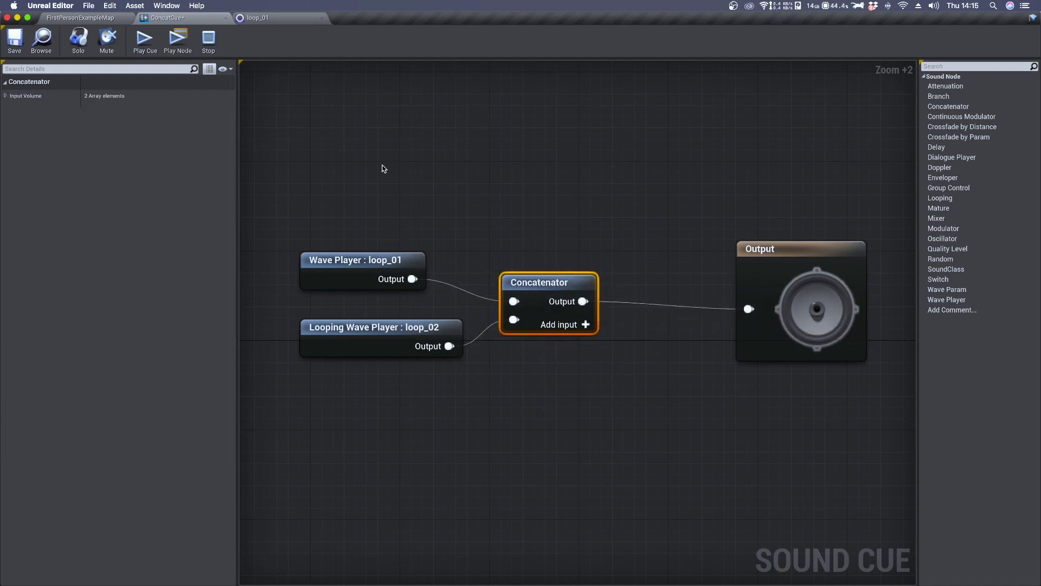
click(146, 42)
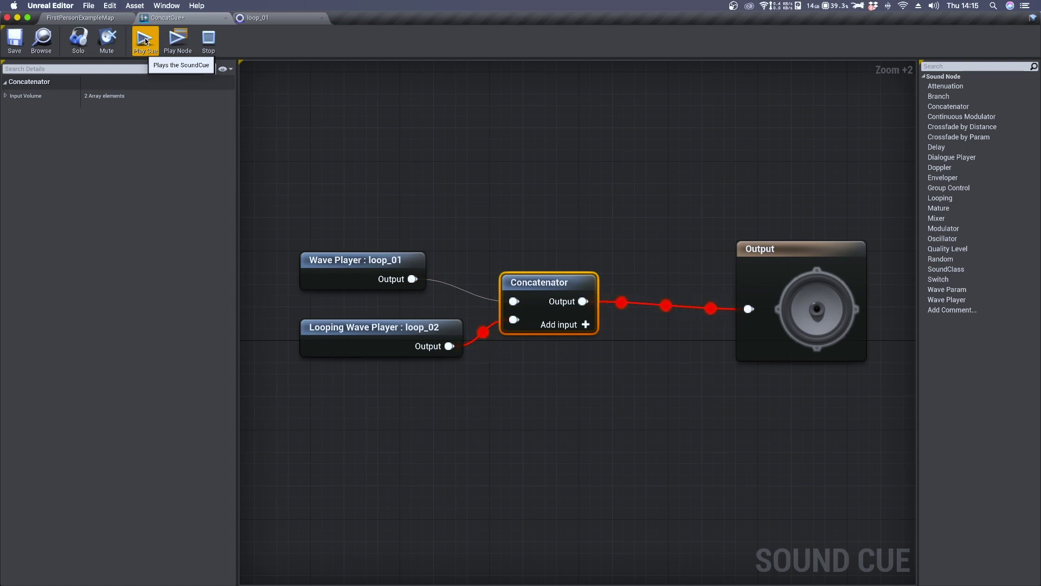
click(208, 39)
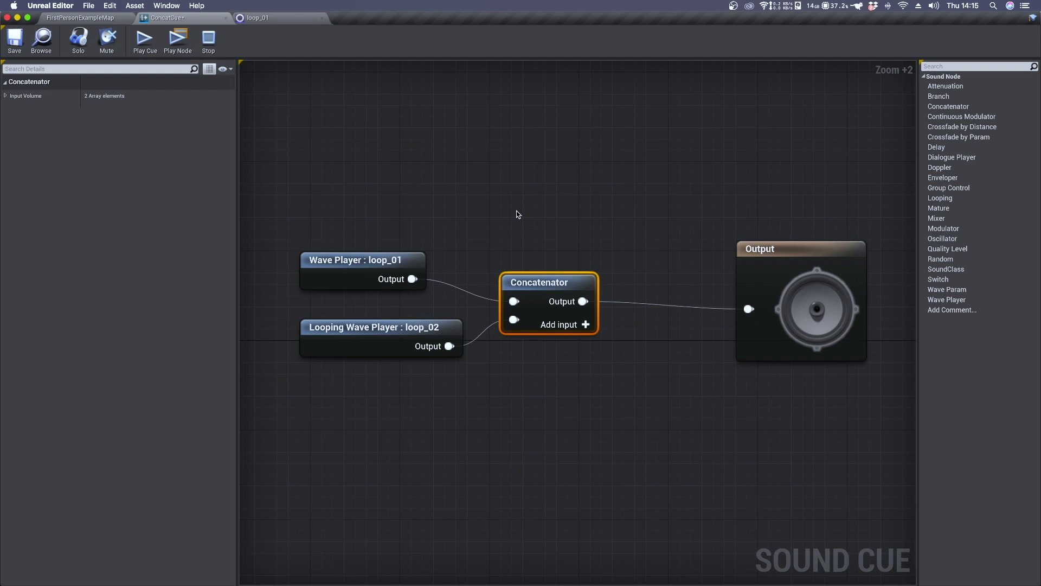
Delete the Concatenator and check the loop_01 and loop_02 wave player settings
drag(522, 236, 557, 358)
key(Delete)
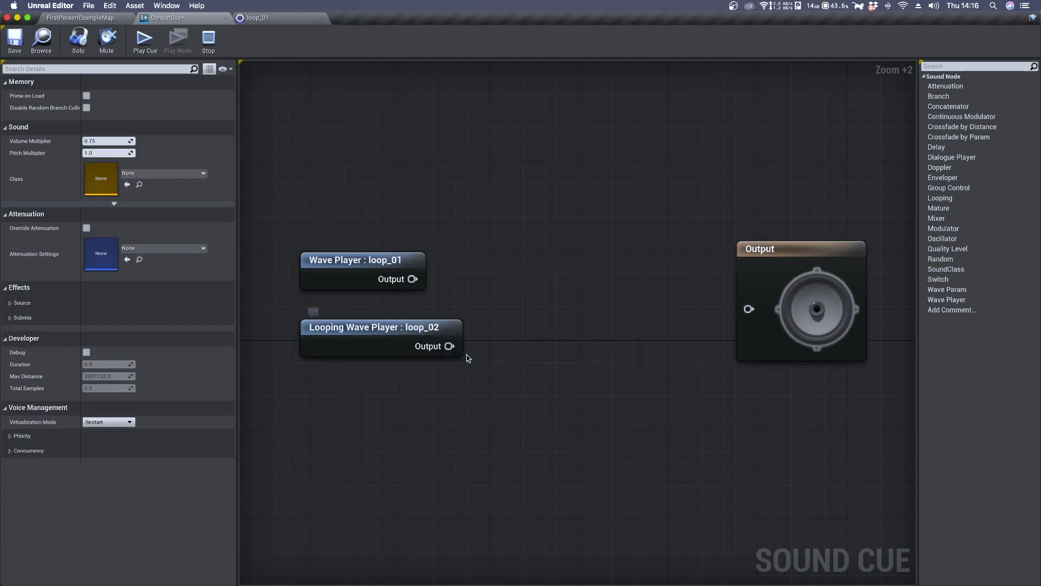
click(355, 272)
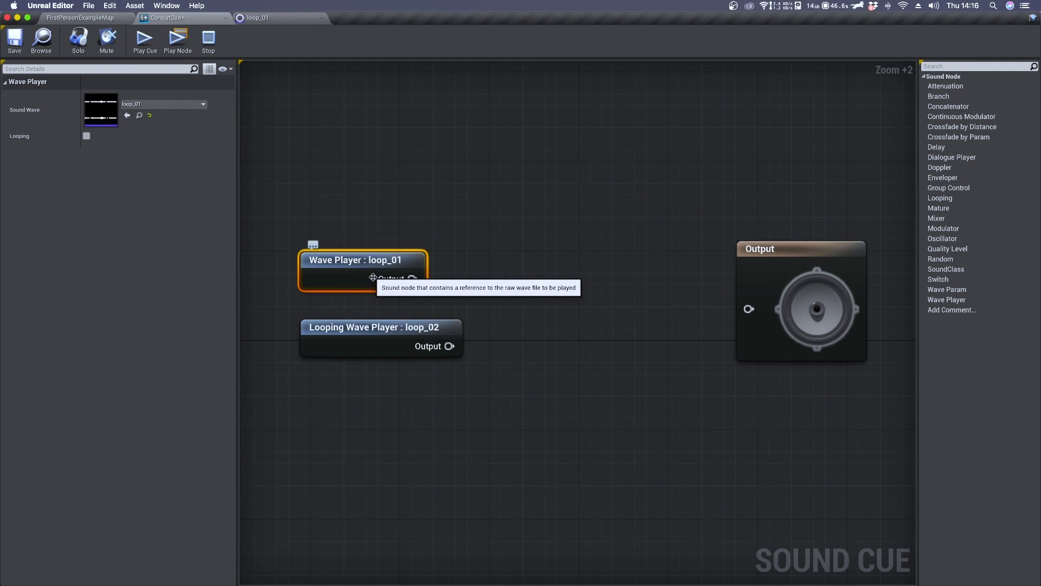
click(374, 341)
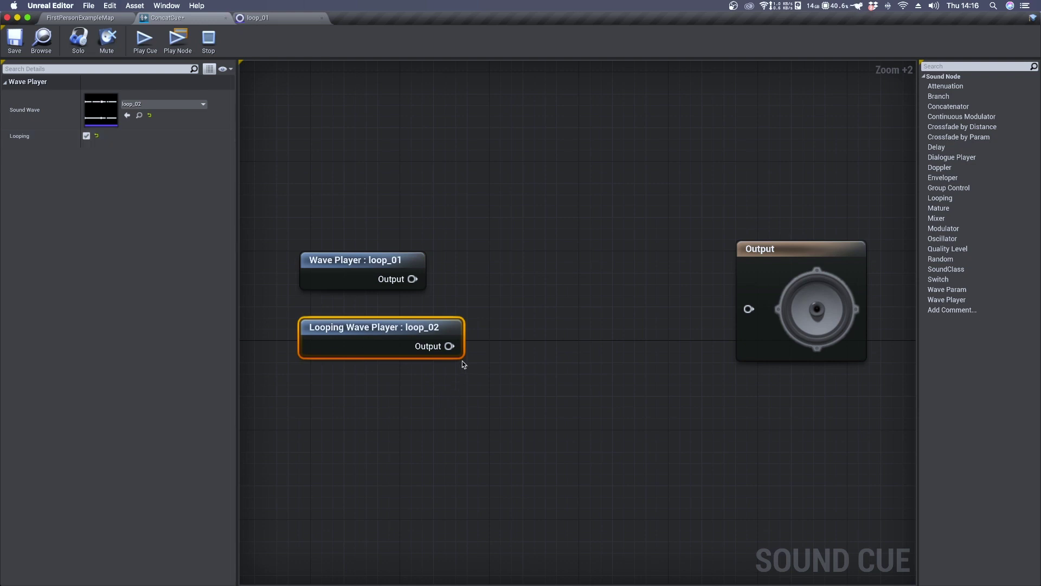
Add an Enveloper node wired from loop_02's output
drag(449, 346, 496, 328)
text(envelop)
key(Return)
click(529, 331)
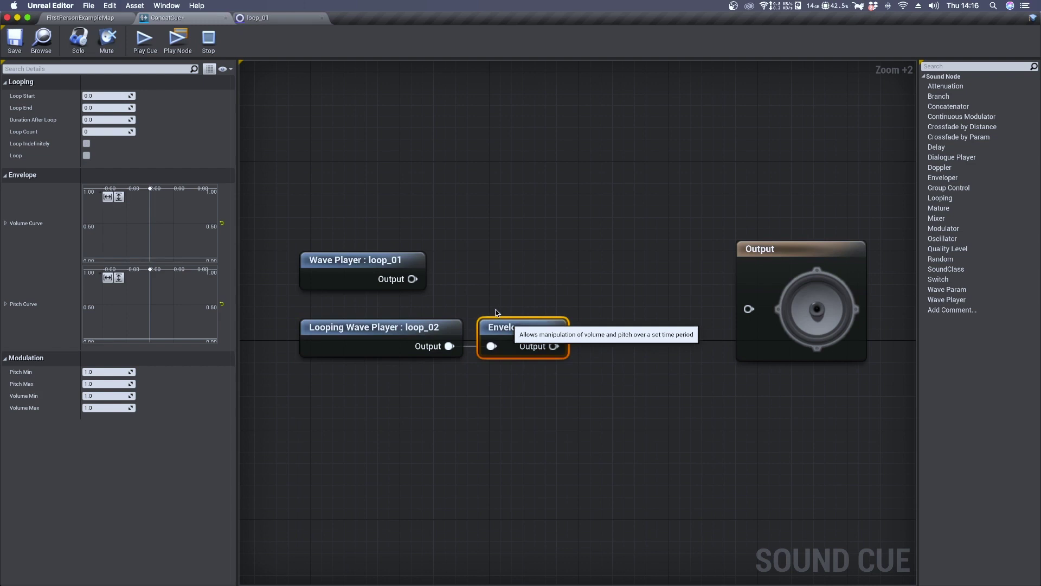
Add a Mixer from loop_01, feed the Enveloper into its second input, and wire it to Output
drag(420, 276, 624, 260)
text(mixer)
key(Return)
drag(553, 345, 601, 297)
drag(671, 279, 749, 308)
click(518, 255)
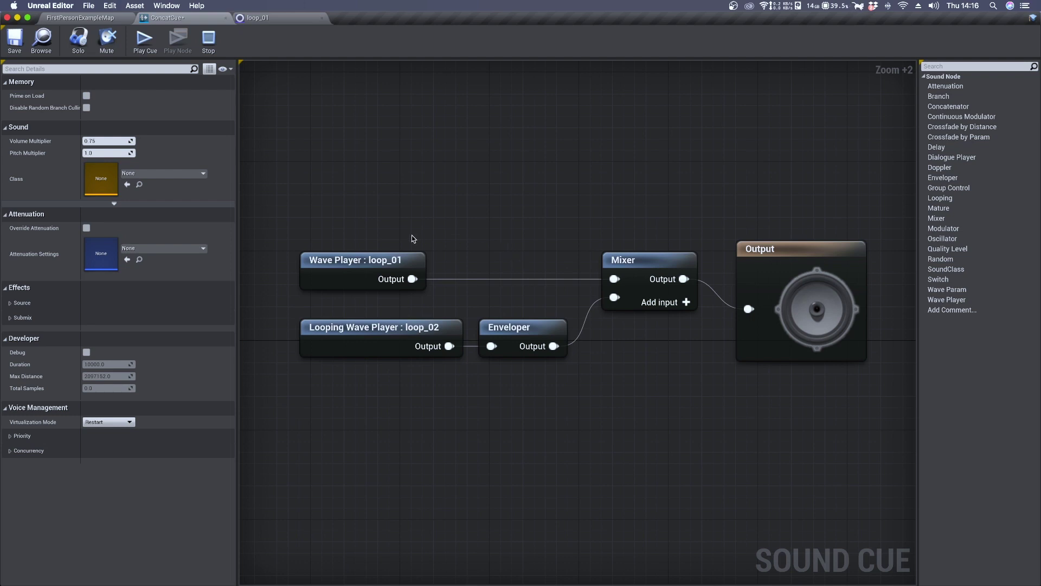
Select the Enveloper node and tick both Loop Indefinitely and Loop in Details
click(398, 264)
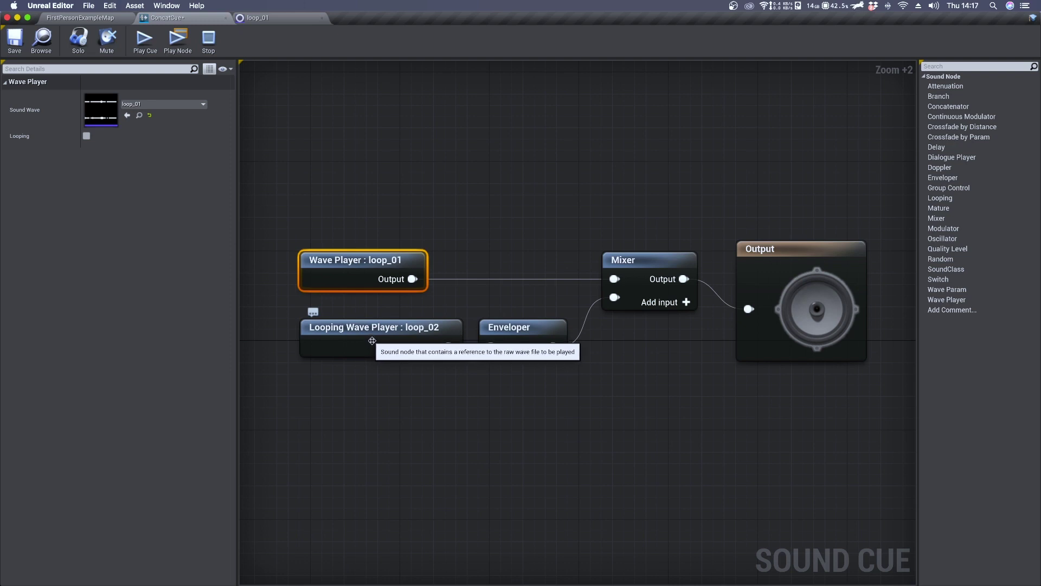
click(388, 341)
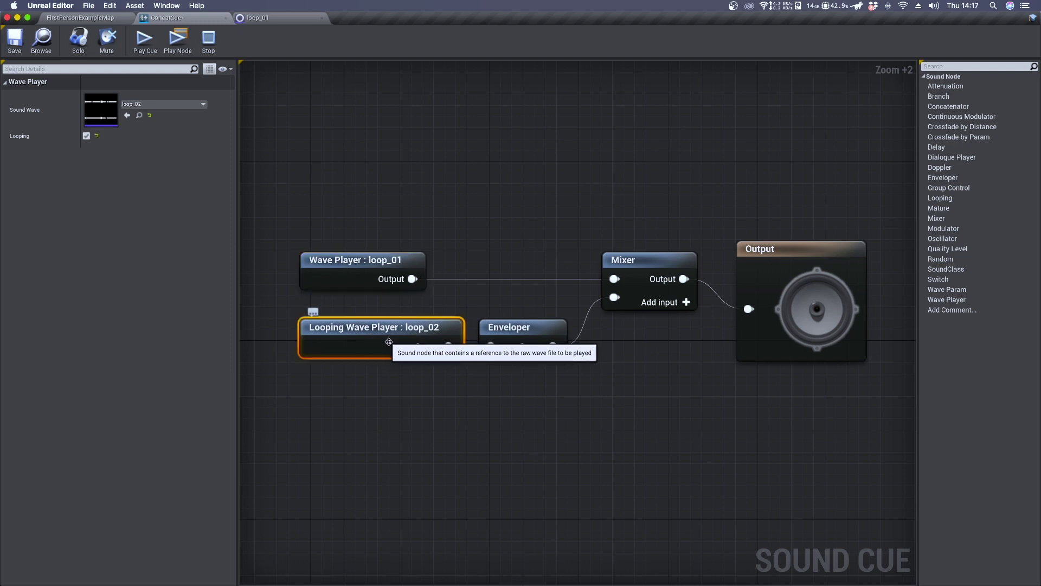
click(471, 347)
click(533, 332)
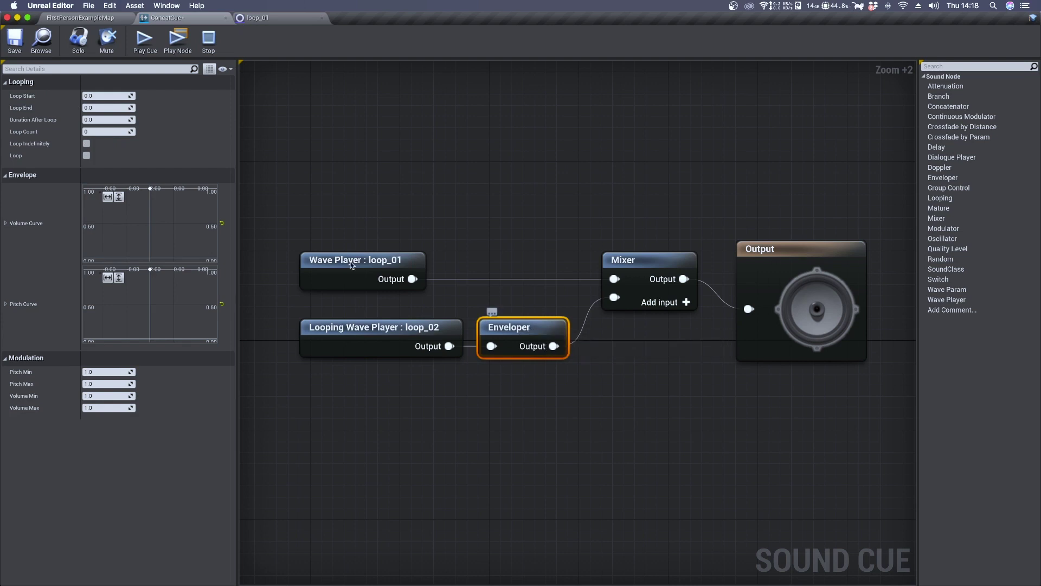
click(86, 143)
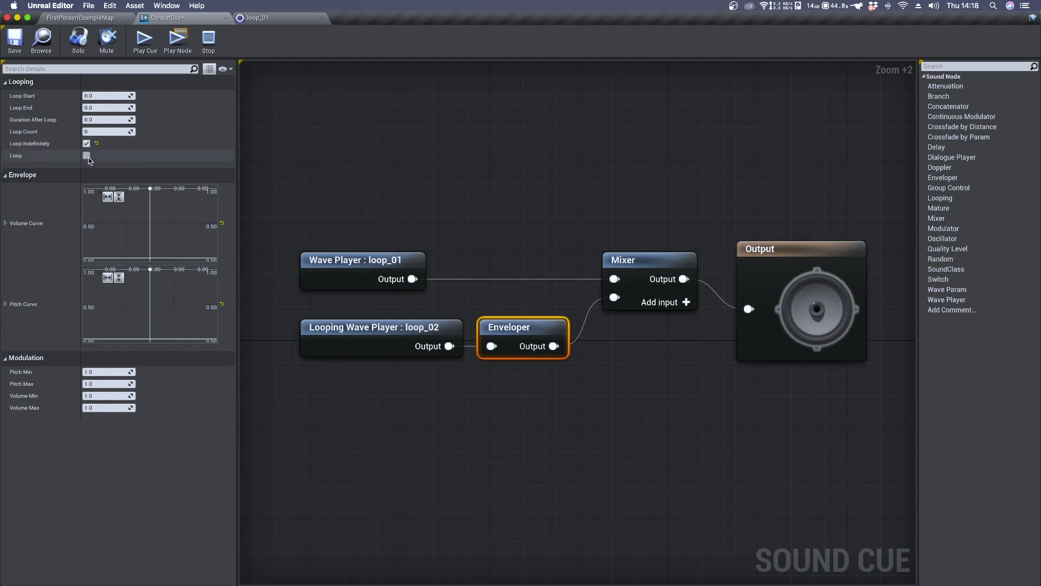
click(86, 156)
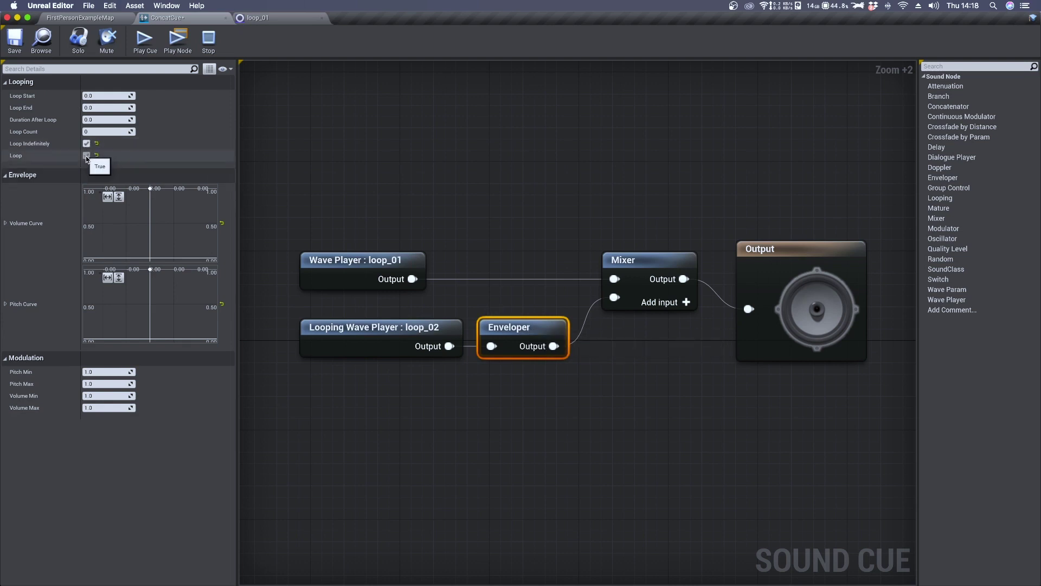
Open the Enveloper's Volume Curve editor and add keys ramping from 0 up to 1.0
double_click(178, 224)
drag(424, 229, 538, 220)
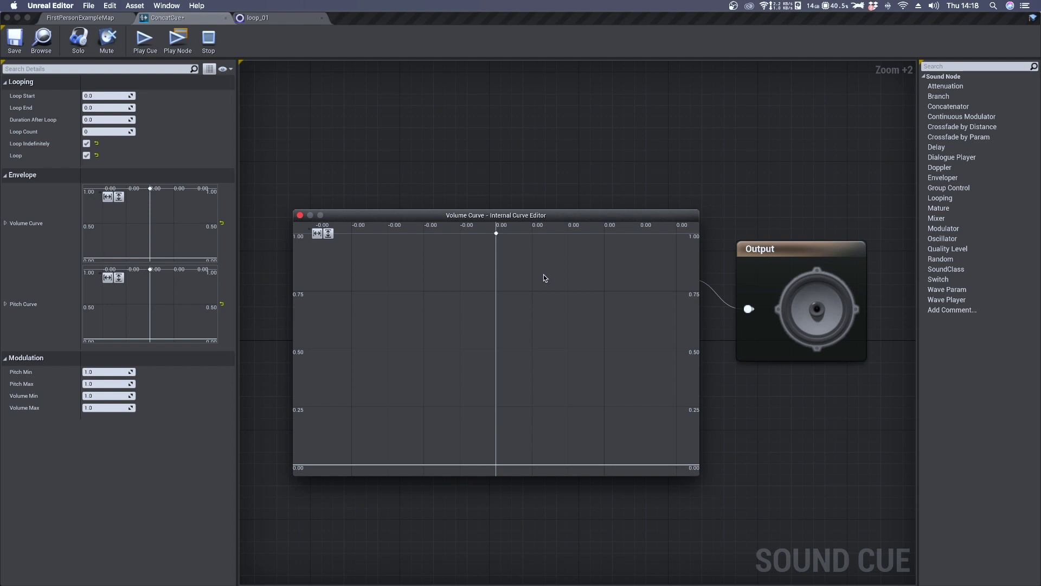
shift+click(561, 234)
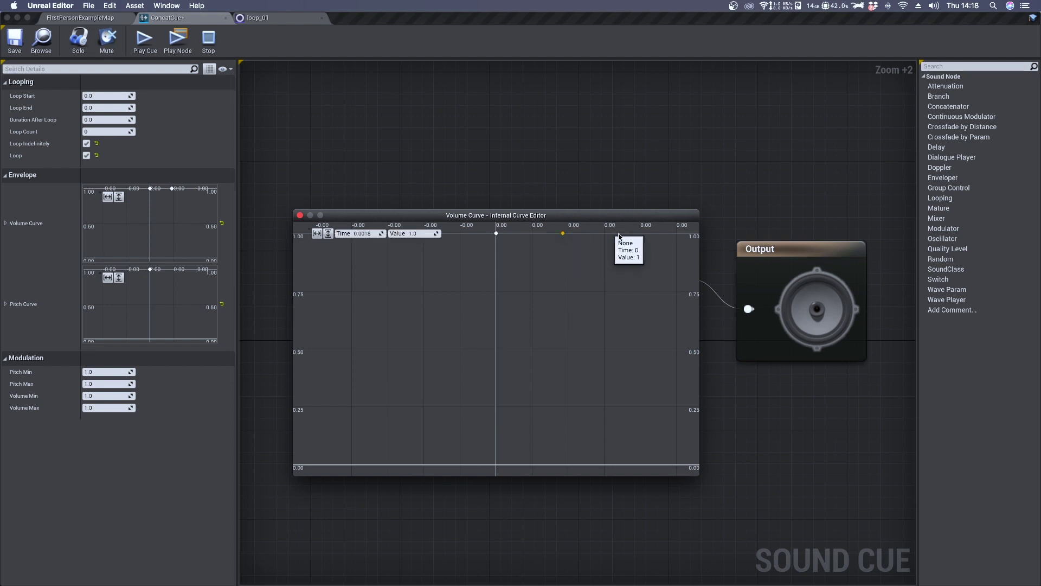
shift+click(629, 233)
click(496, 233)
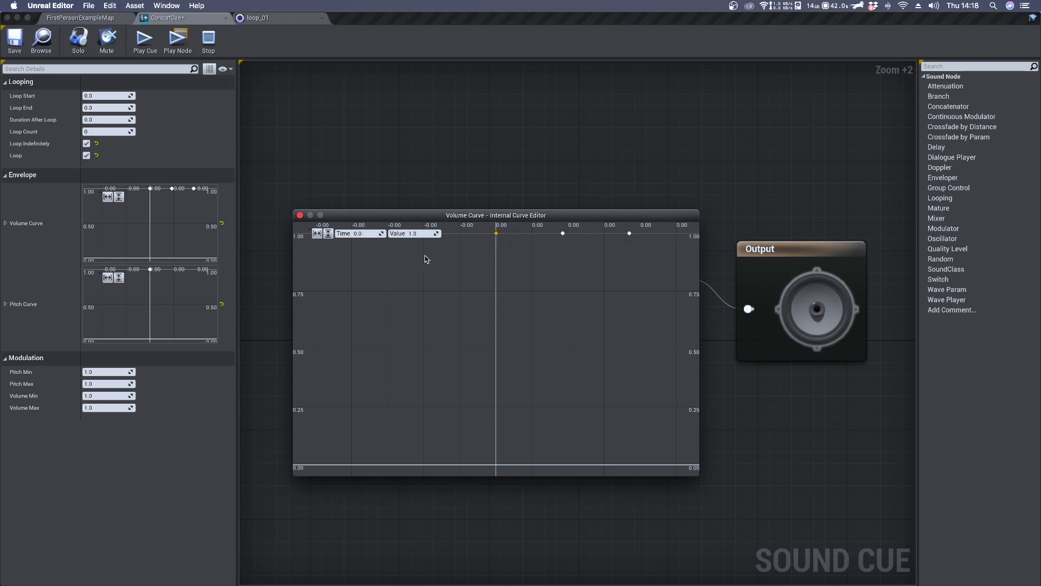
click(421, 234)
click(629, 234)
drag(629, 233, 807, 256)
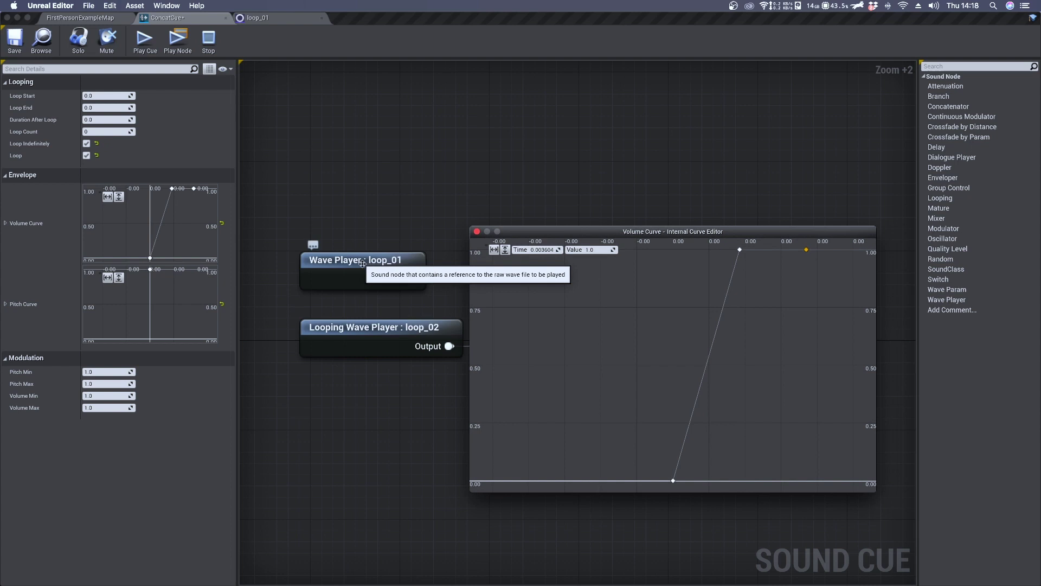
Look up loop_01's length and copy the volume-curve key's time value
click(373, 279)
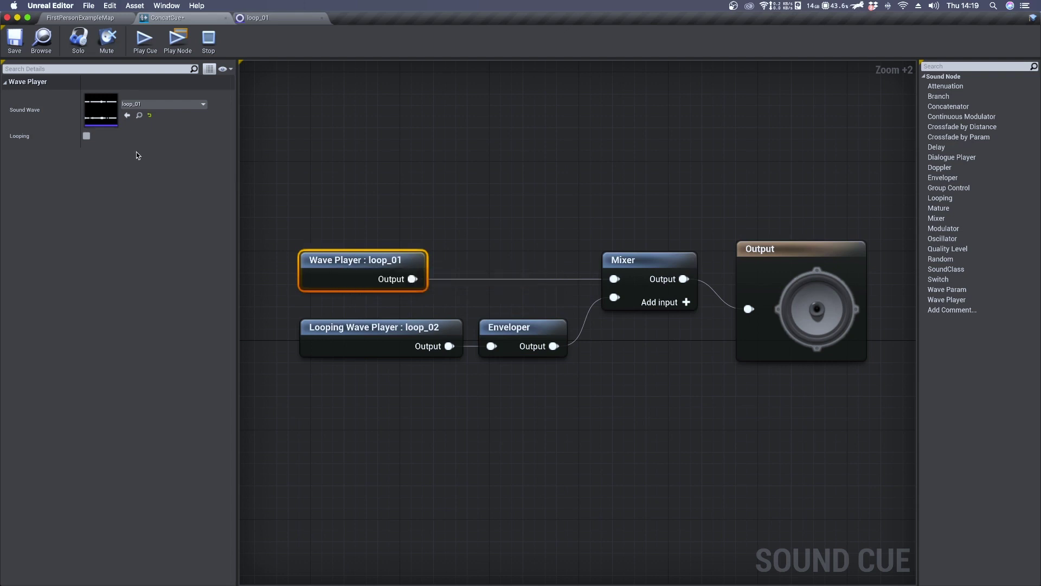
double_click(103, 115)
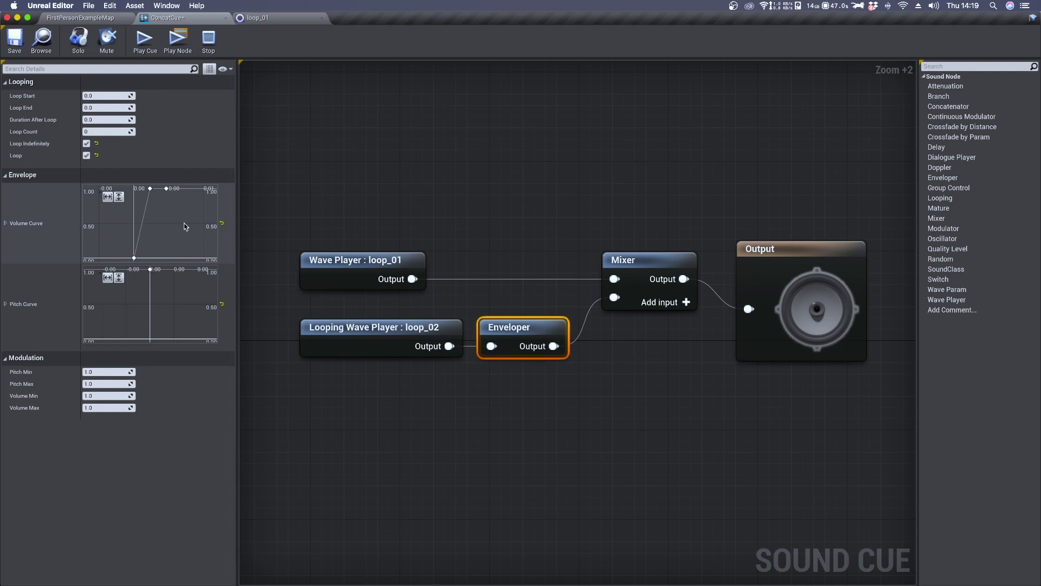
double_click(184, 223)
click(437, 248)
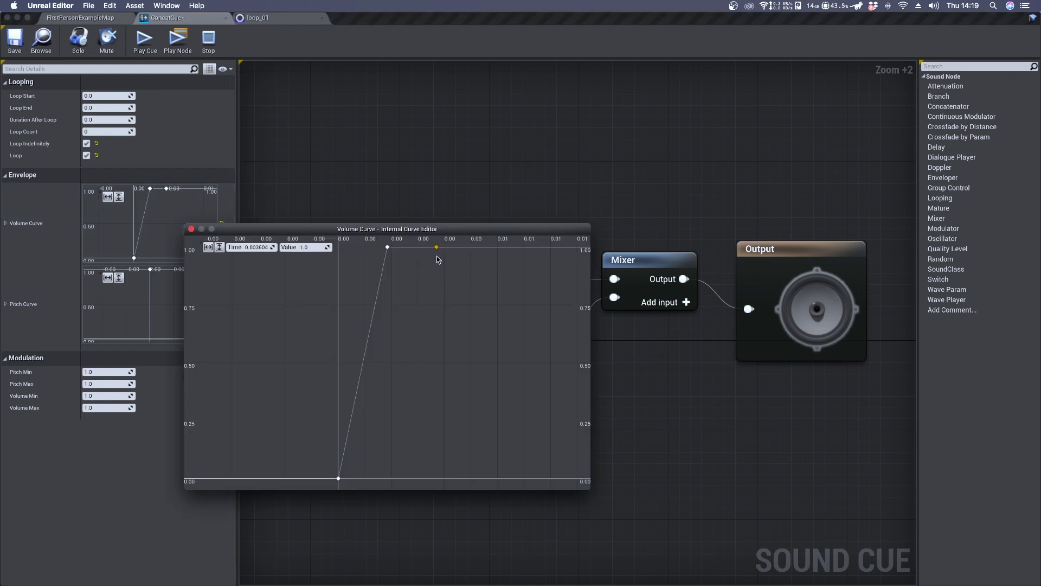
click(264, 249)
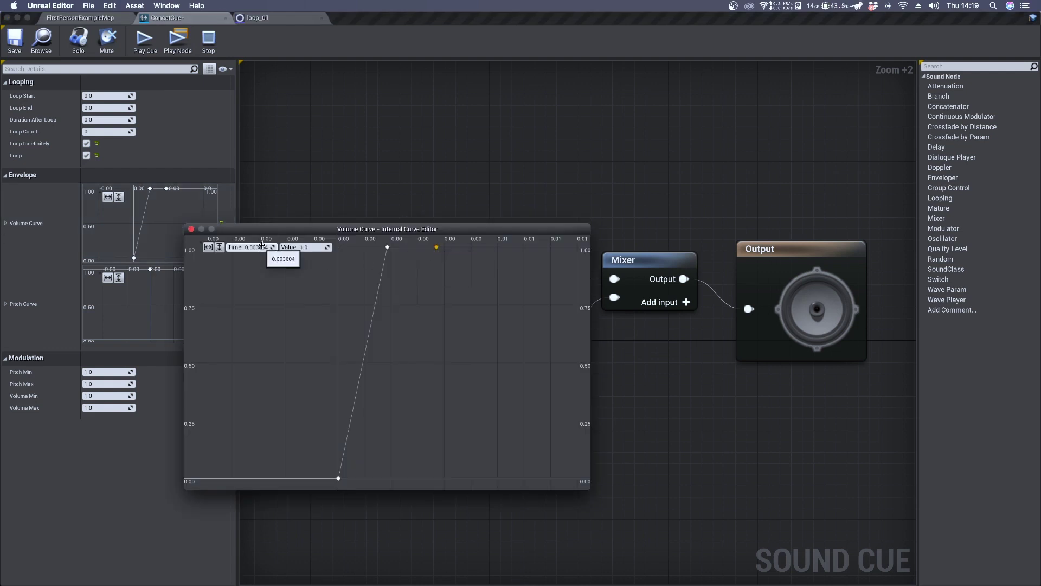
right_click(259, 249)
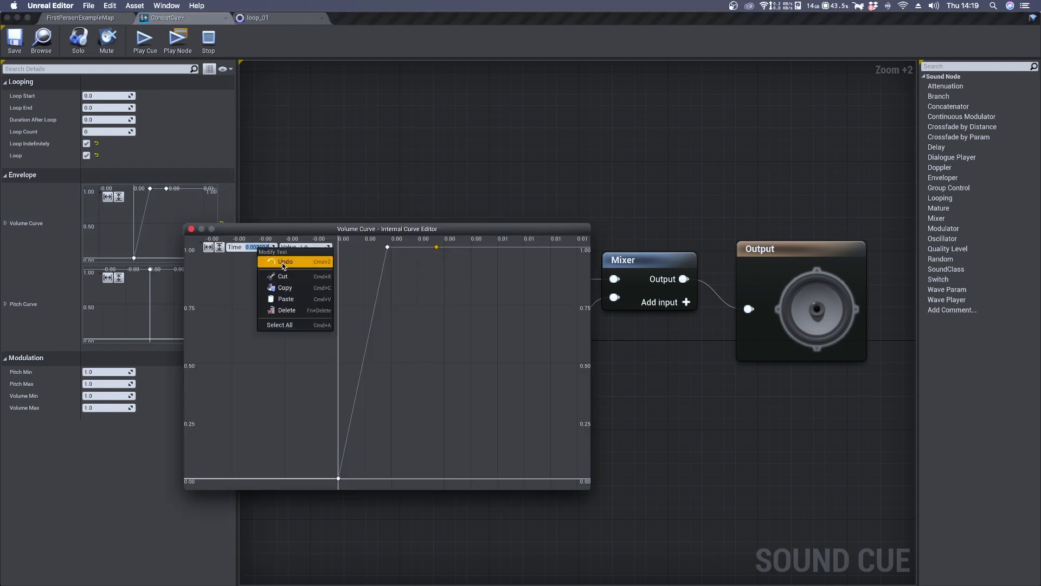
click(297, 300)
key(Return)
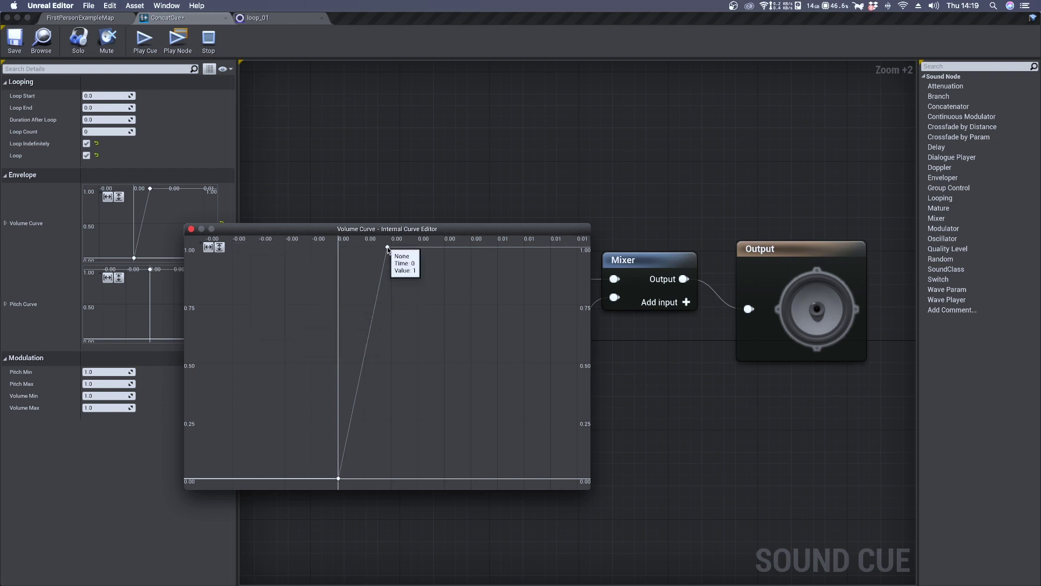
Paste 4.363651 as the upper key's time and keep the earlier key at value 0
click(387, 249)
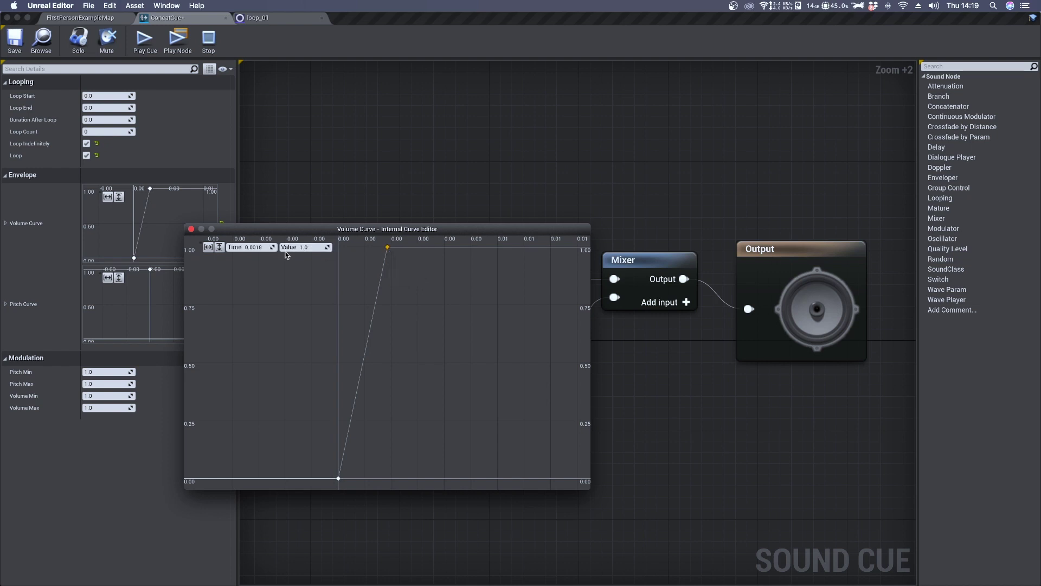
click(255, 247)
right_click(256, 249)
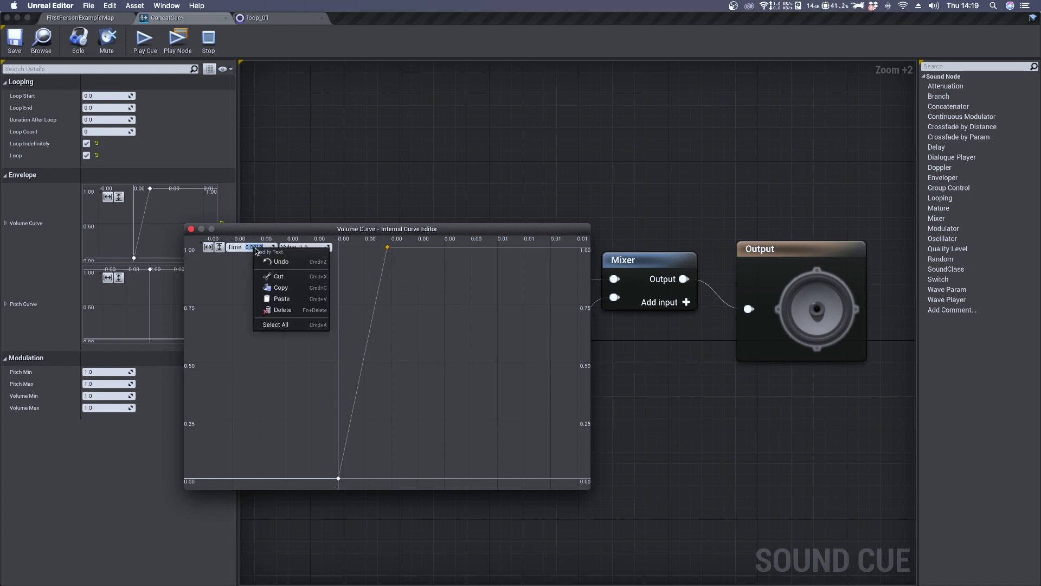
click(290, 298)
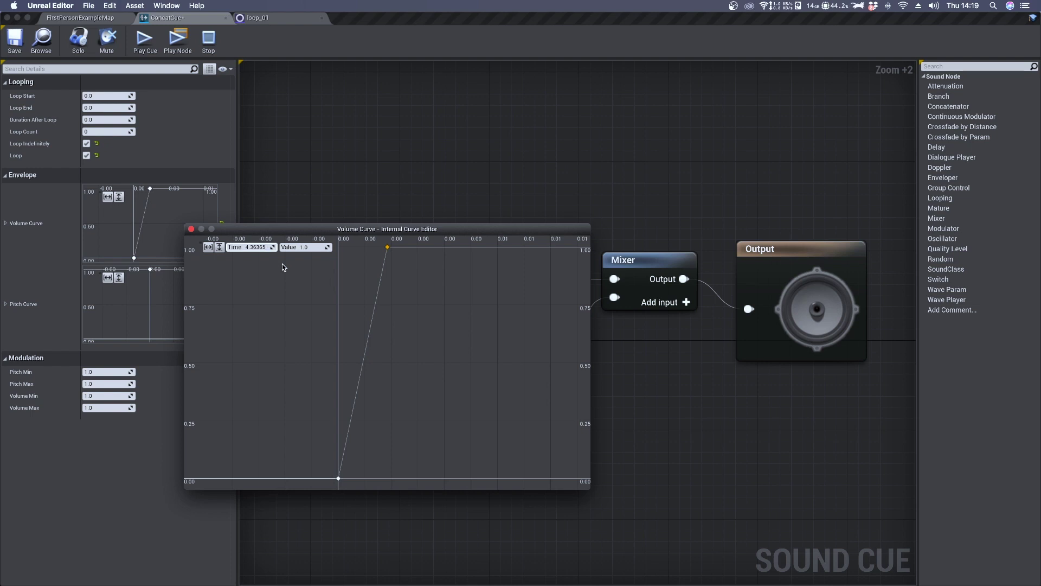
click(313, 247)
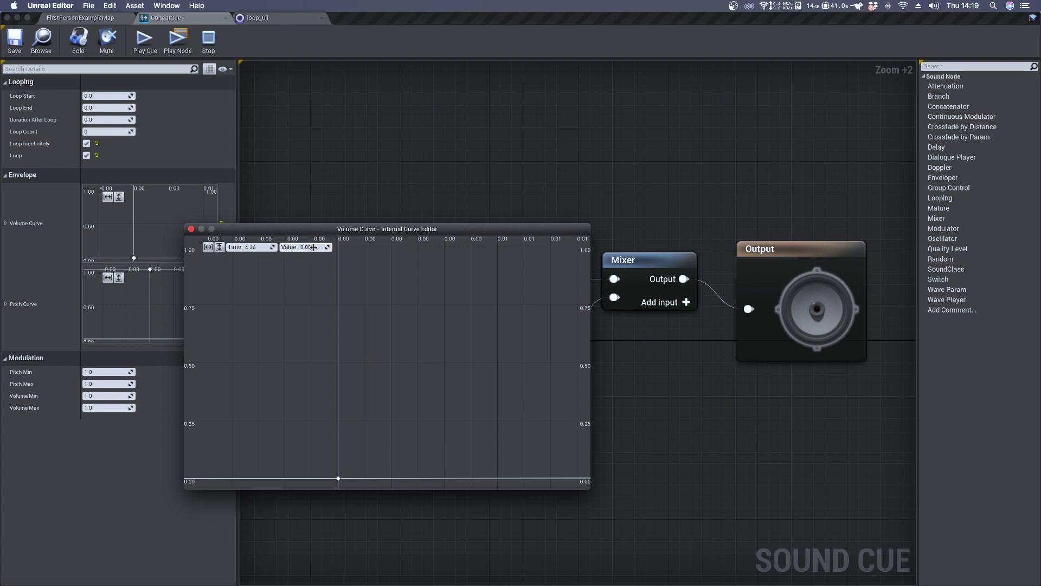
click(388, 278)
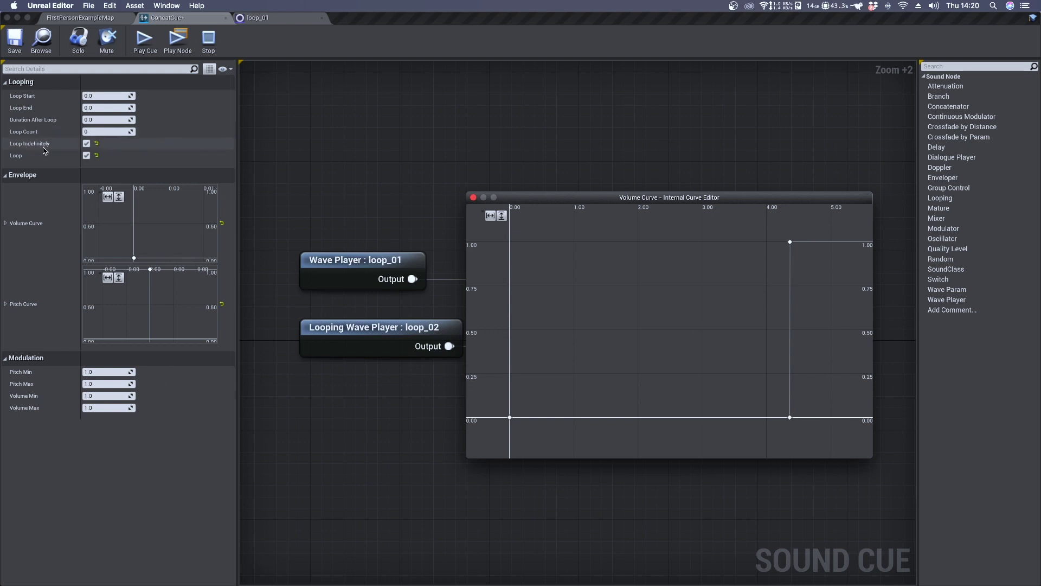
Confirm the key sits at about 4.36 s, then close the curve editor
right_drag(713, 256, 583, 258)
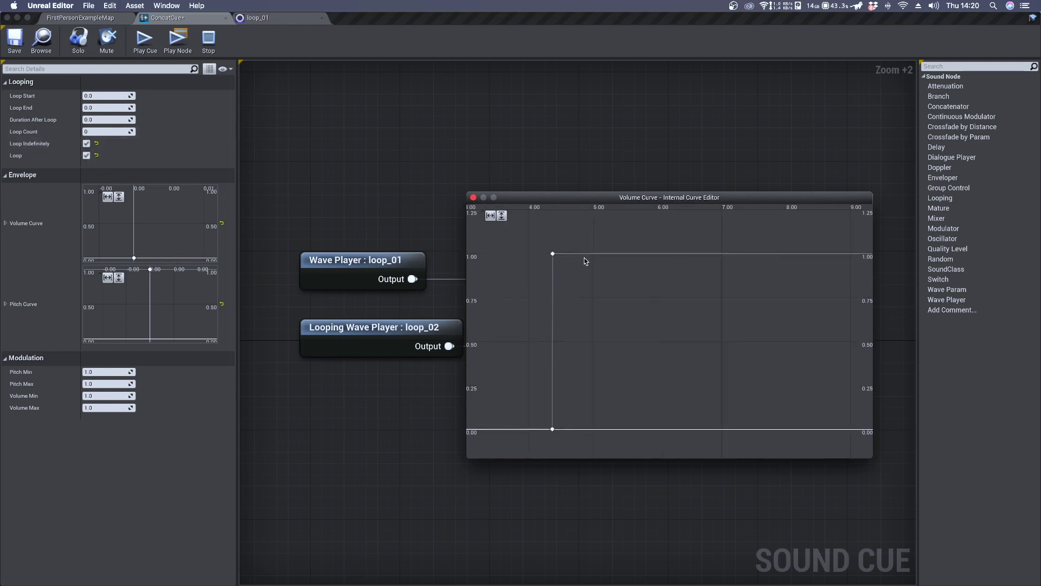
click(574, 267)
click(575, 270)
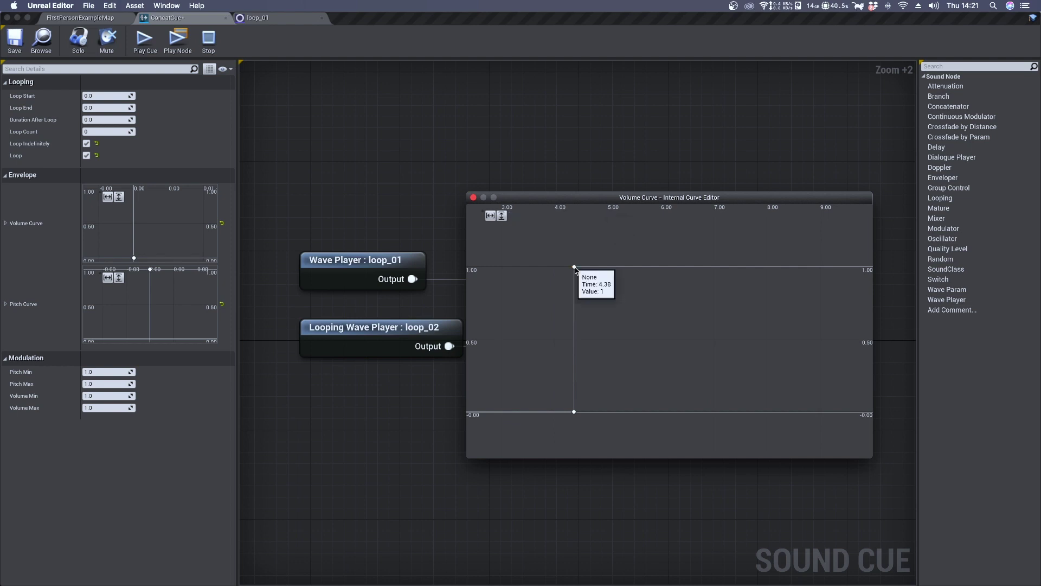
click(574, 267)
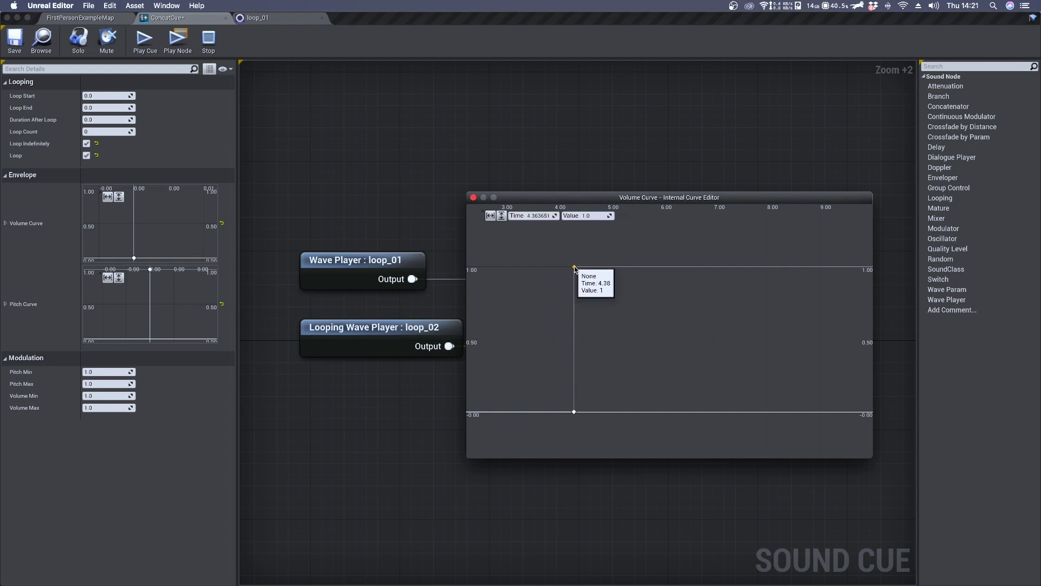
click(474, 197)
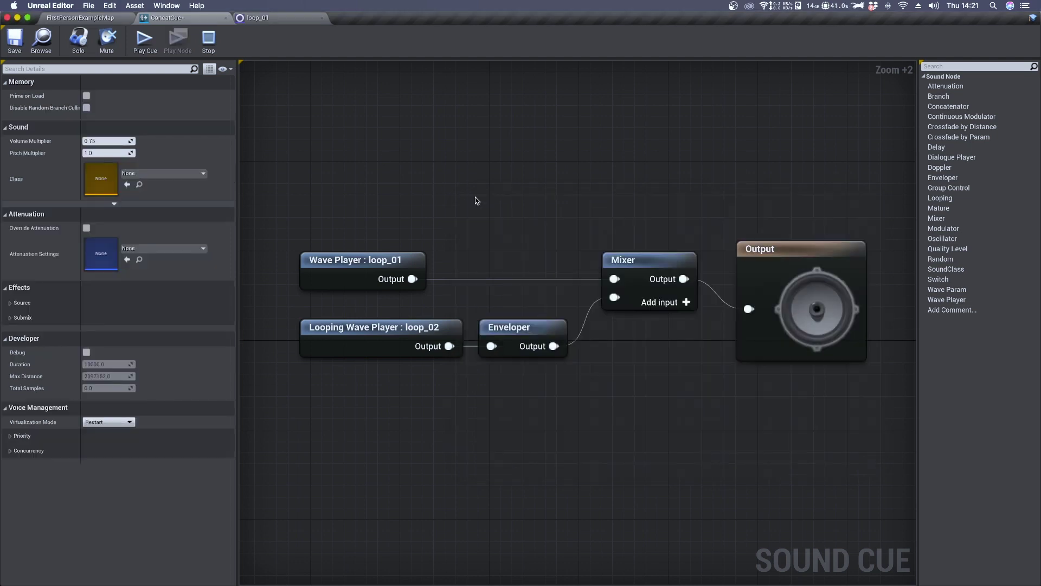
Play the Sound Cue so loop_01 and the enveloped loop_02 sound through the Mixer
click(150, 46)
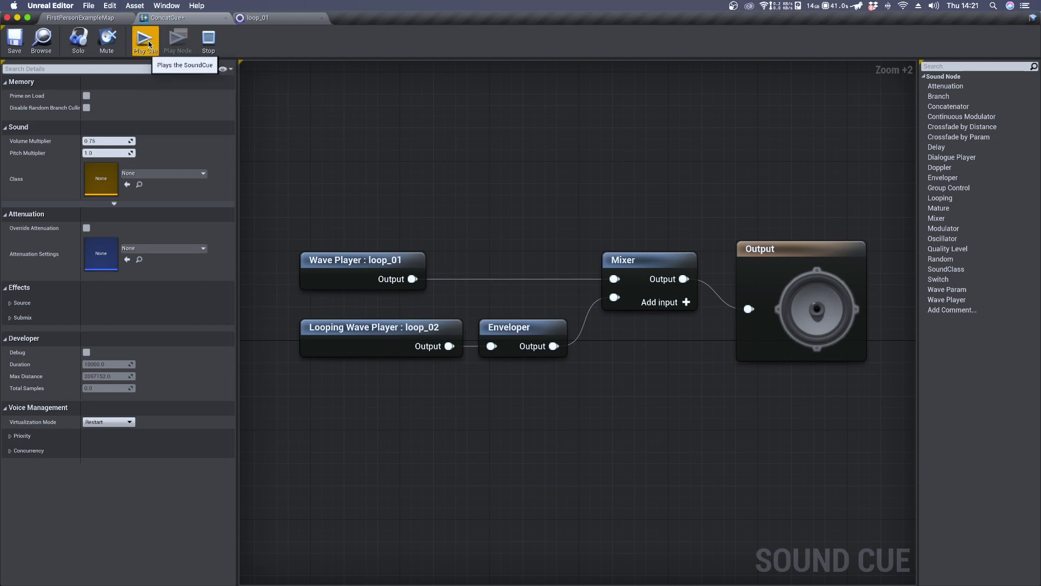
click(150, 46)
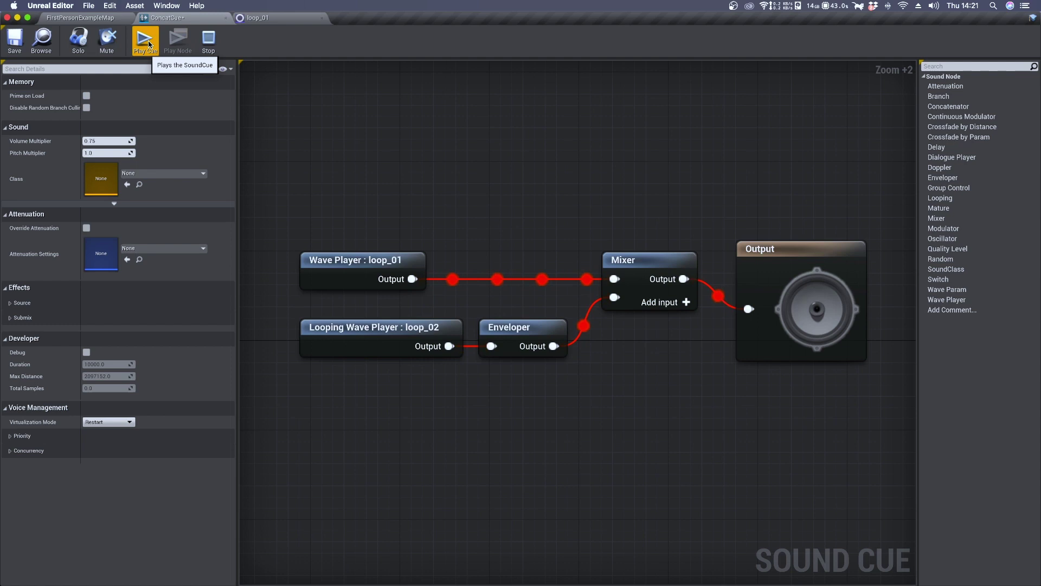